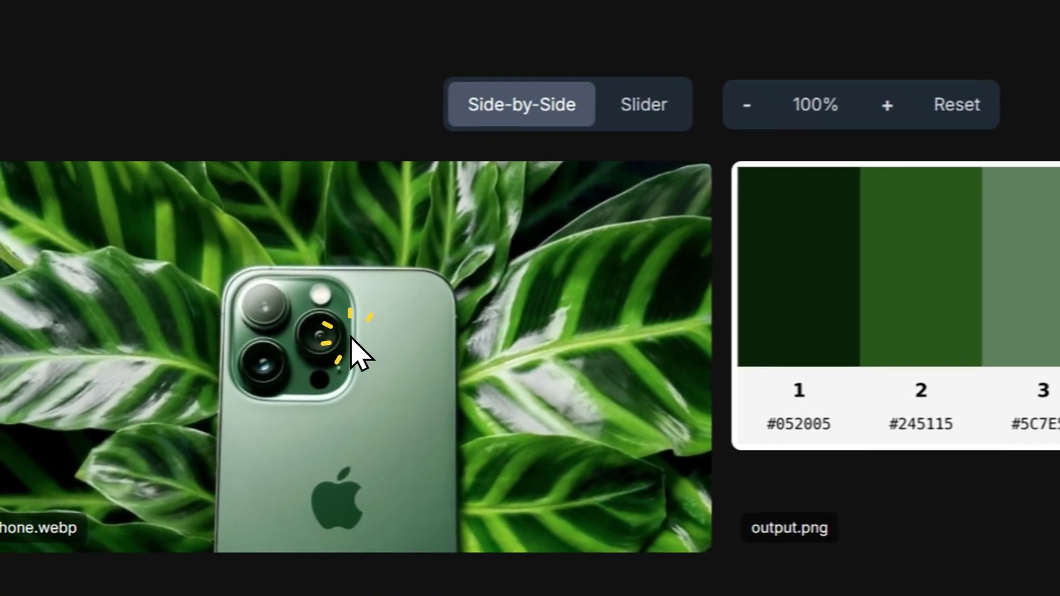
{"action": "left_click", "coordinate": [429, 50]}
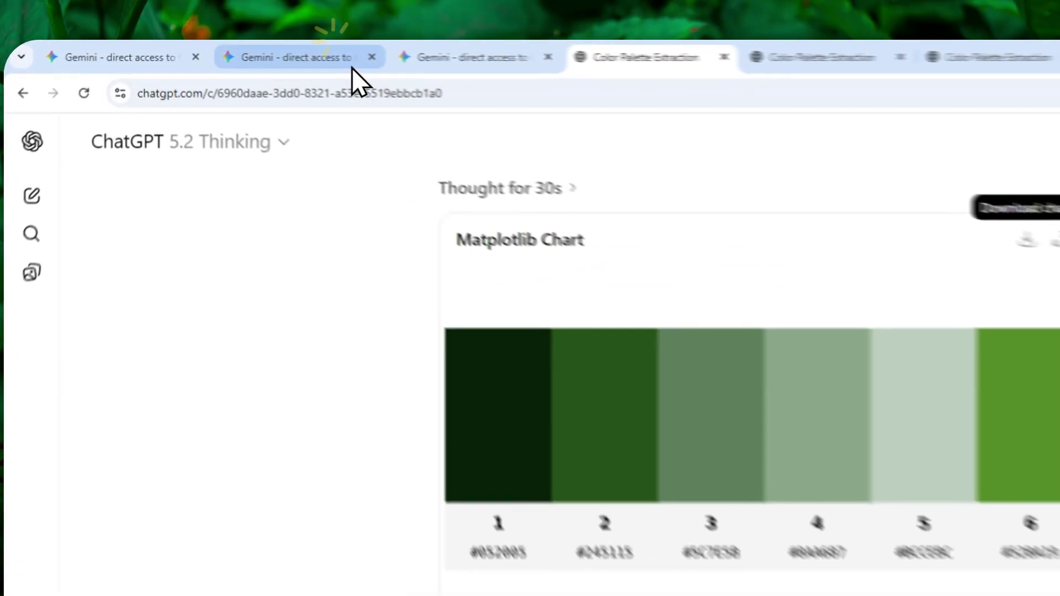
{"action": "left_click", "coordinate": [223, 50]}
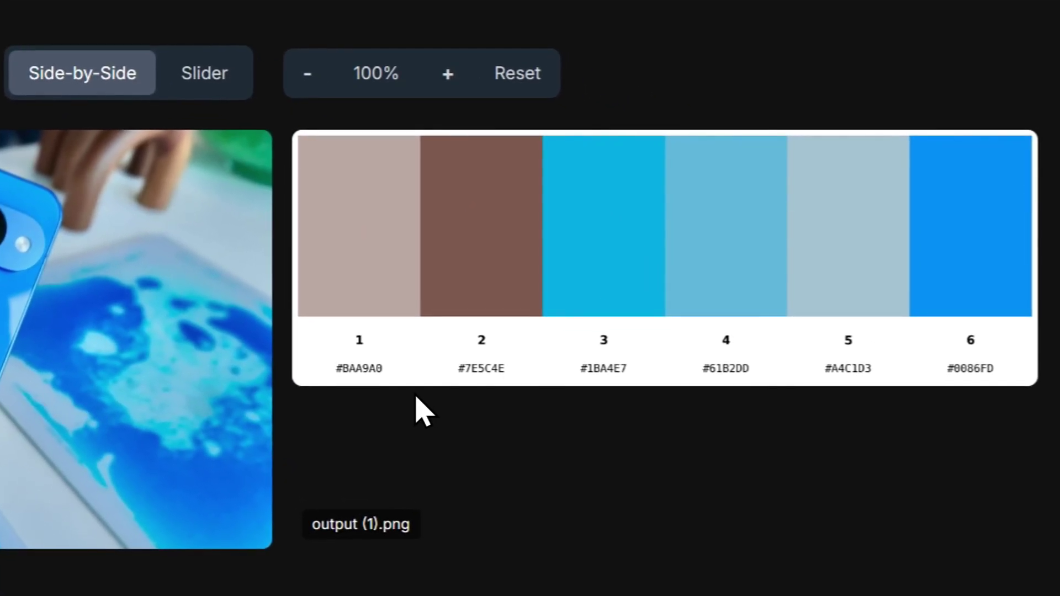
{"action": "left_click", "coordinate": [378, 376]}
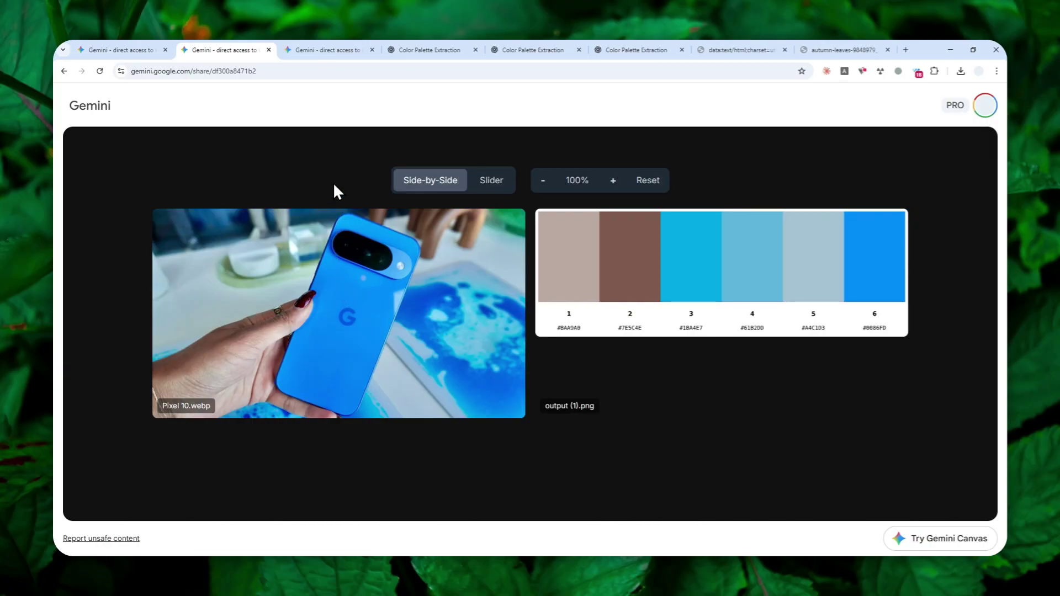
Step: Open the Gemini tab showing the bicycle-and-marigolds photo with its six hex-coded colours
{"action": "left_click", "coordinate": [332, 51]}
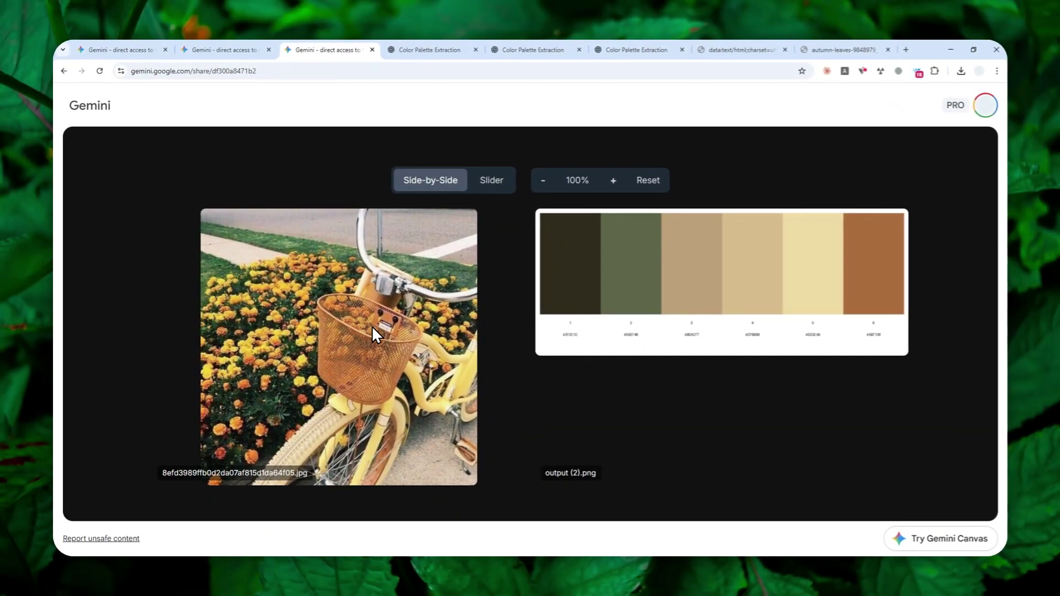
{"action": "left_click", "coordinate": [631, 273]}
{"action": "left_click", "coordinate": [813, 273]}
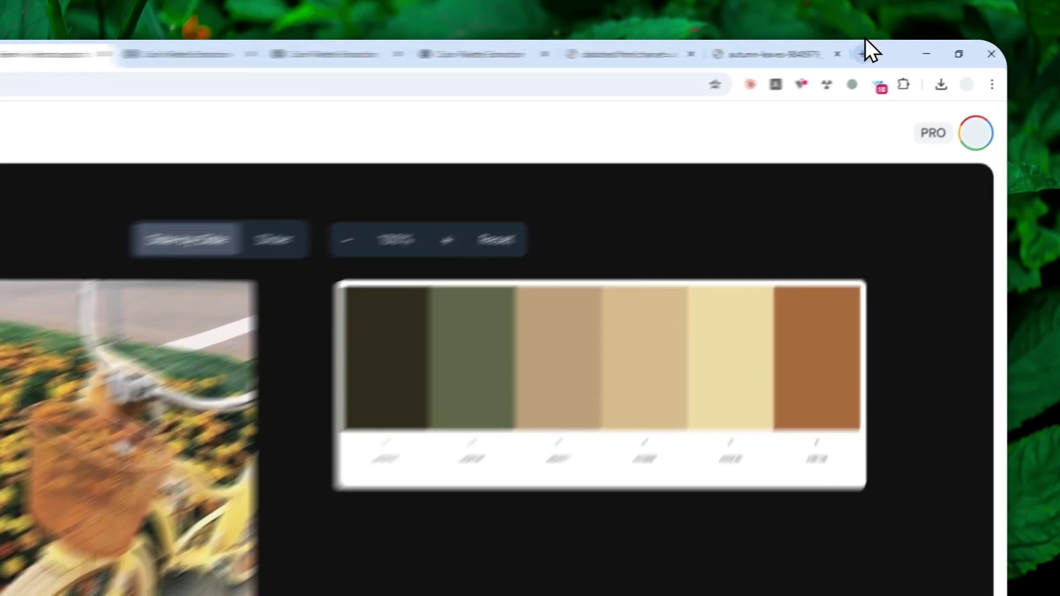
Step: Open the ChatGPT home page in a new tab after glancing at the autumn leaves photo
{"action": "left_click", "coordinate": [906, 50]}
{"action": "type", "text": "chatgpt.com"}
{"action": "left_click", "coordinate": [265, 143]}
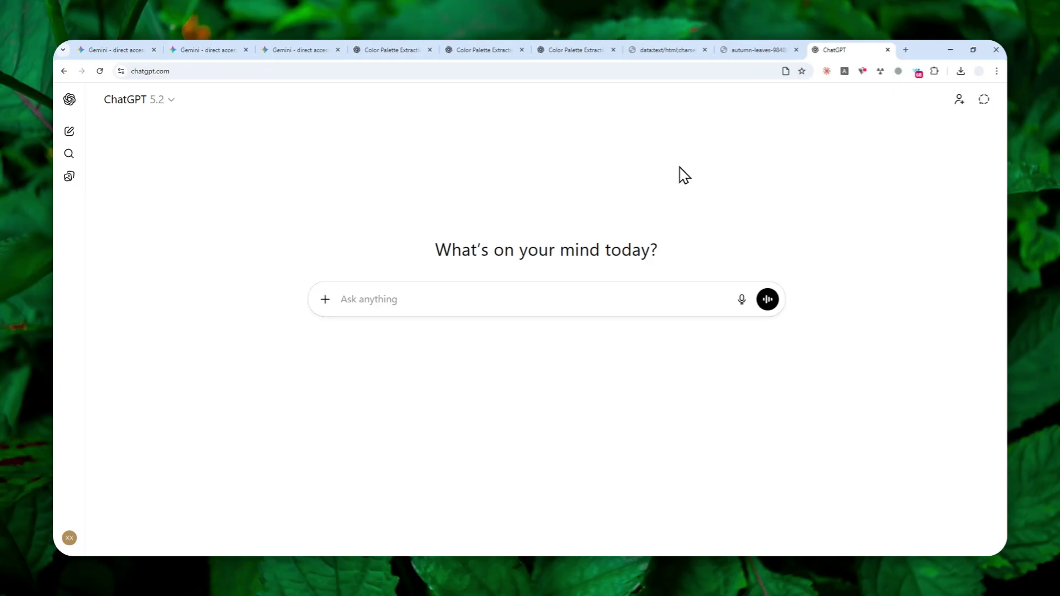
{"action": "left_click", "coordinate": [754, 50]}
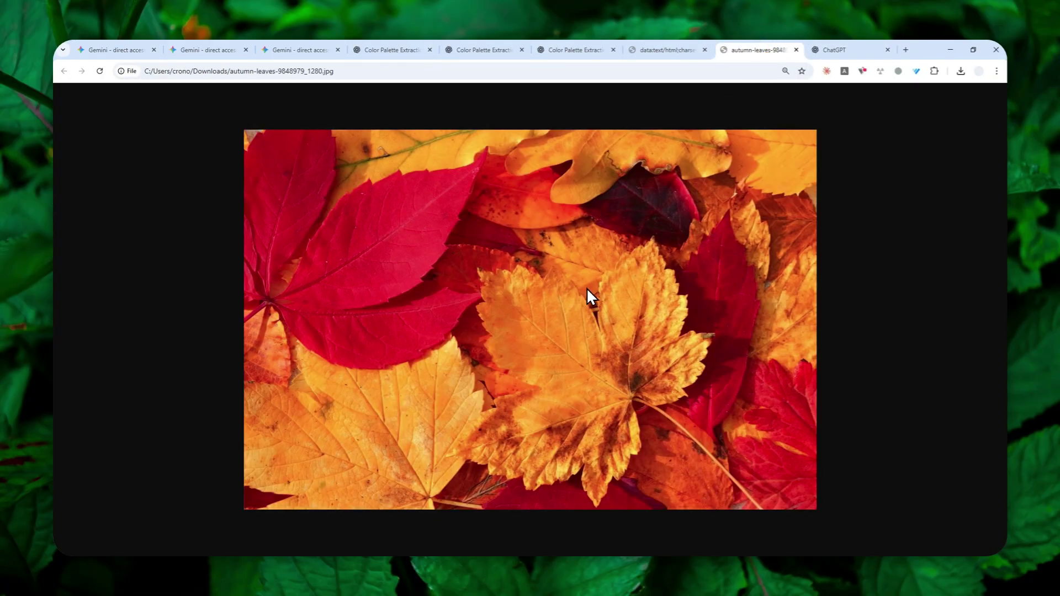
{"action": "left_click", "coordinate": [838, 50]}
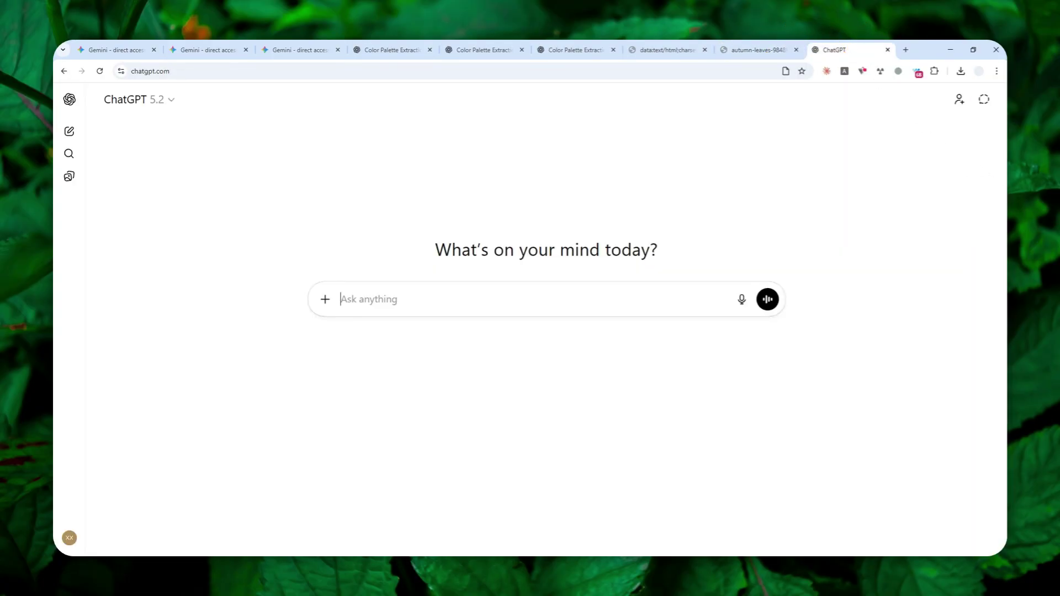
Step: Attach the autumn leaves photo to the new chat and copy the whole palette prompt
{"action": "left_click_drag", "start_coordinate": [498, 315], "coordinate": [401, 313]}
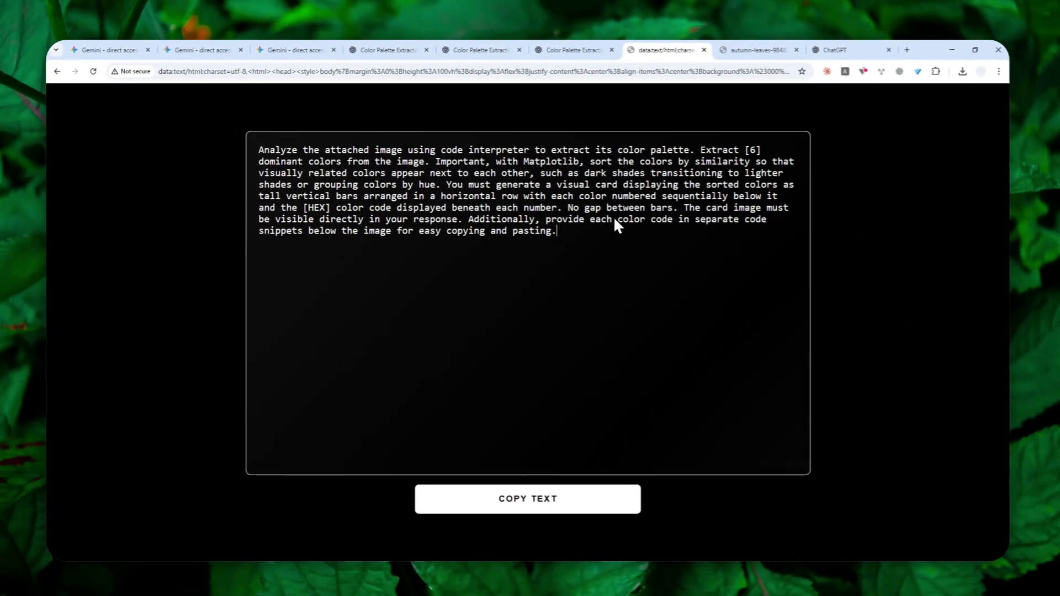
{"action": "left_click", "coordinate": [597, 236]}
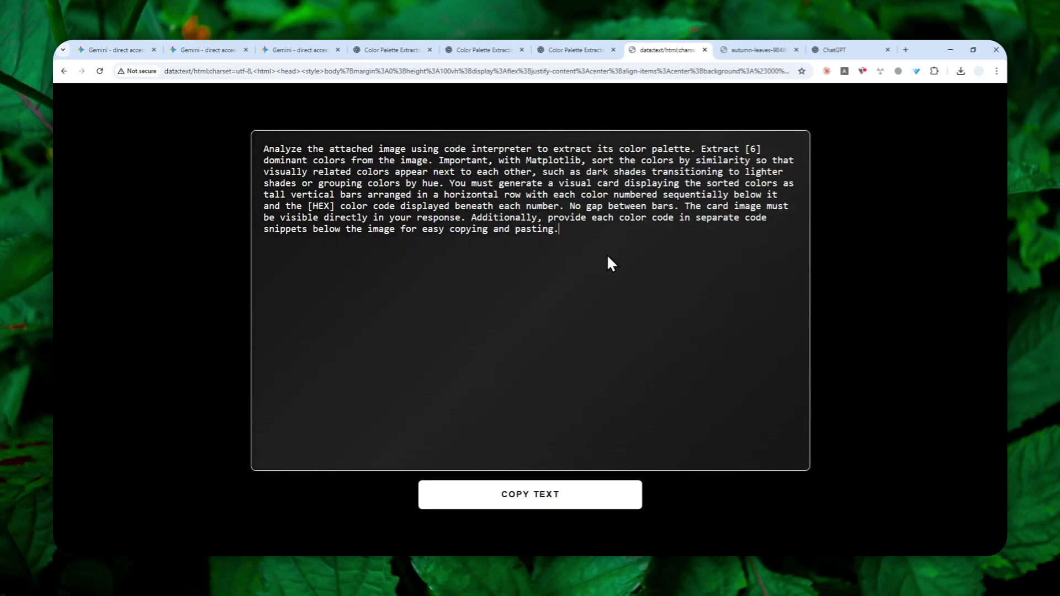
{"action": "left_click", "coordinate": [547, 494]}
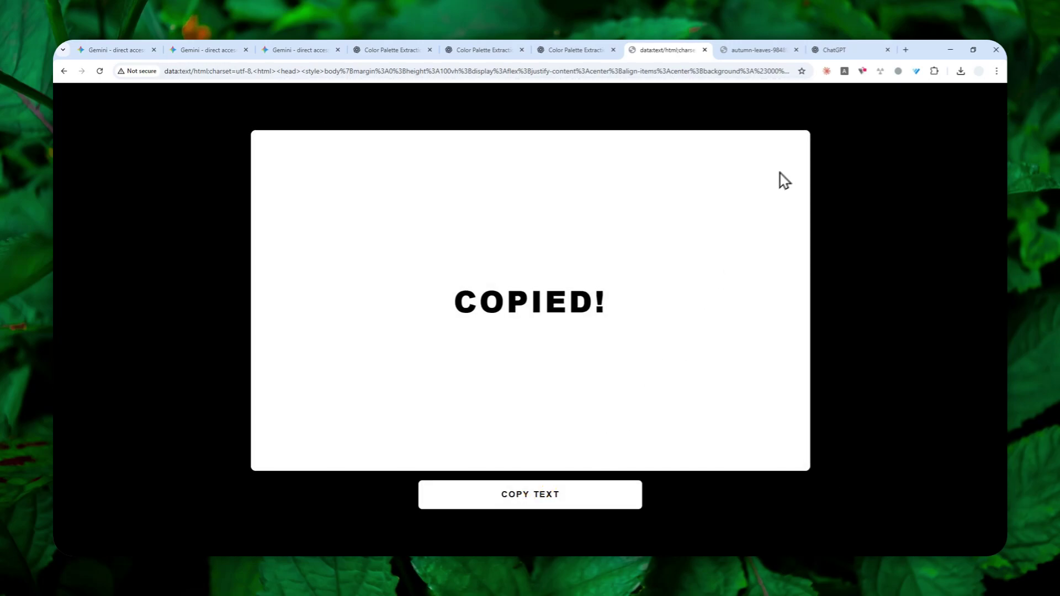
Step: Paste the palette prompt, check the [6] count and [HEX] format, and send it with the photo
{"action": "left_click", "coordinate": [832, 50]}
{"action": "right_click", "coordinate": [358, 402]}
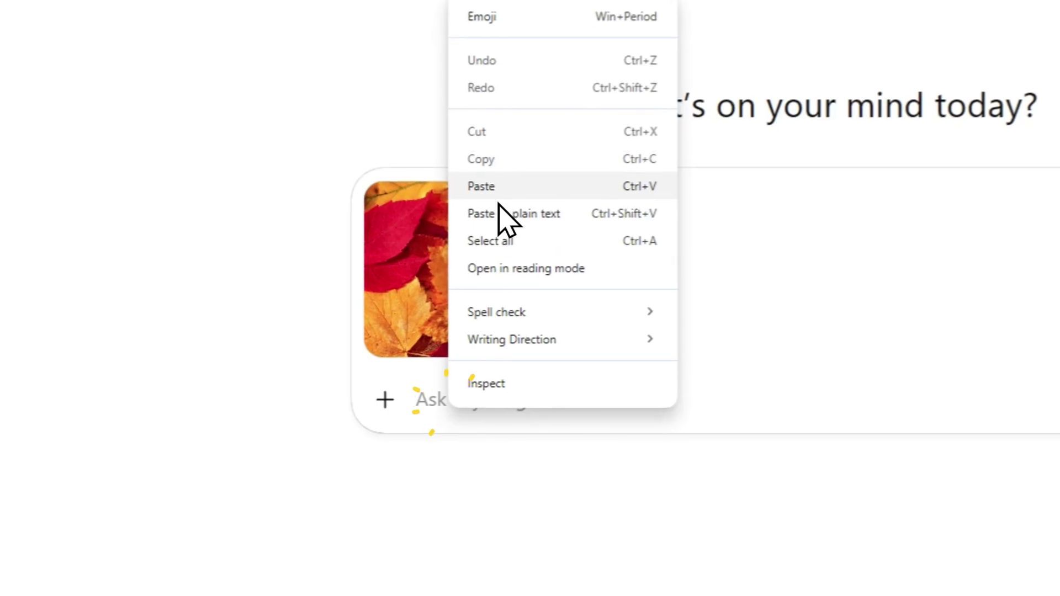
{"action": "left_click", "coordinate": [482, 186]}
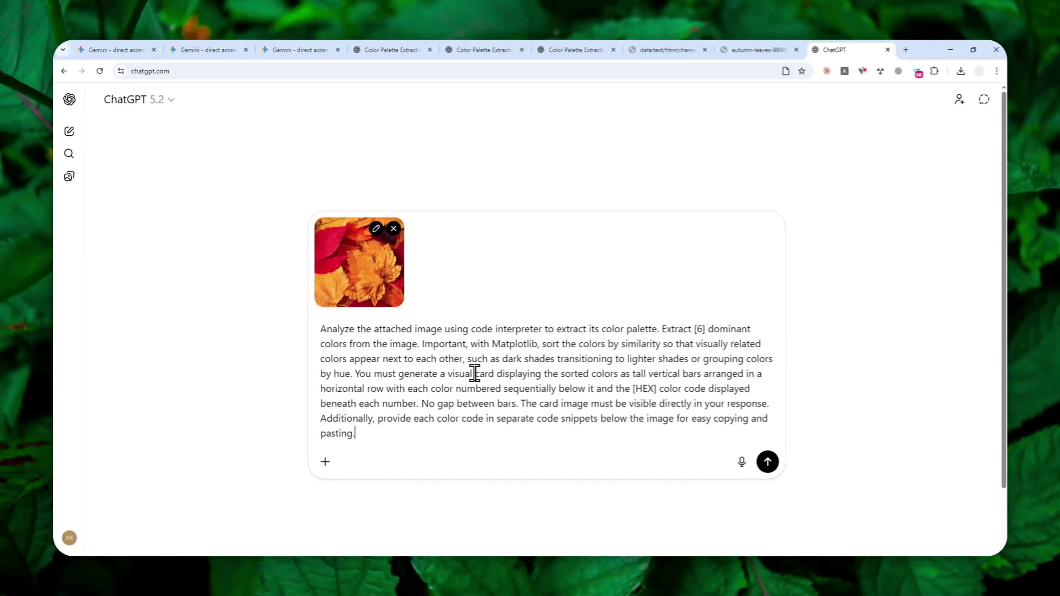
{"action": "double_click", "coordinate": [700, 329]}
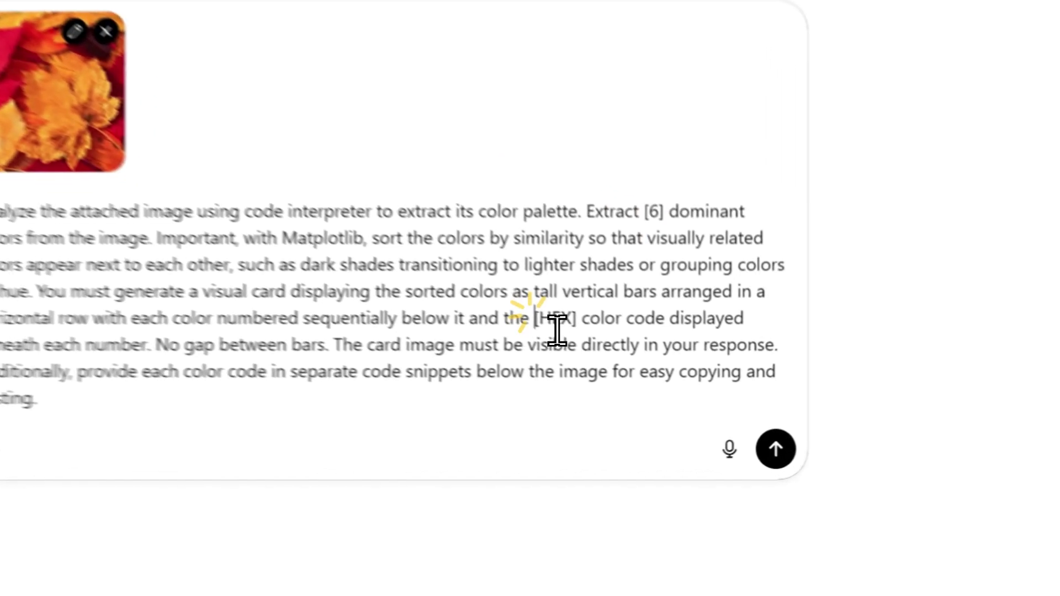
{"action": "double_click", "coordinate": [644, 389]}
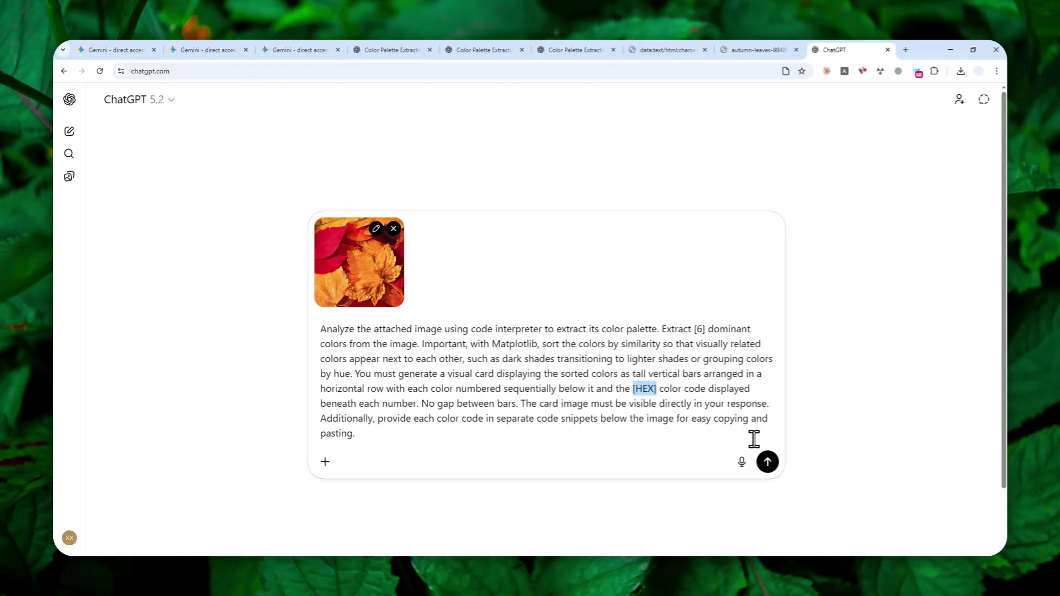
{"action": "left_click", "coordinate": [767, 461]}
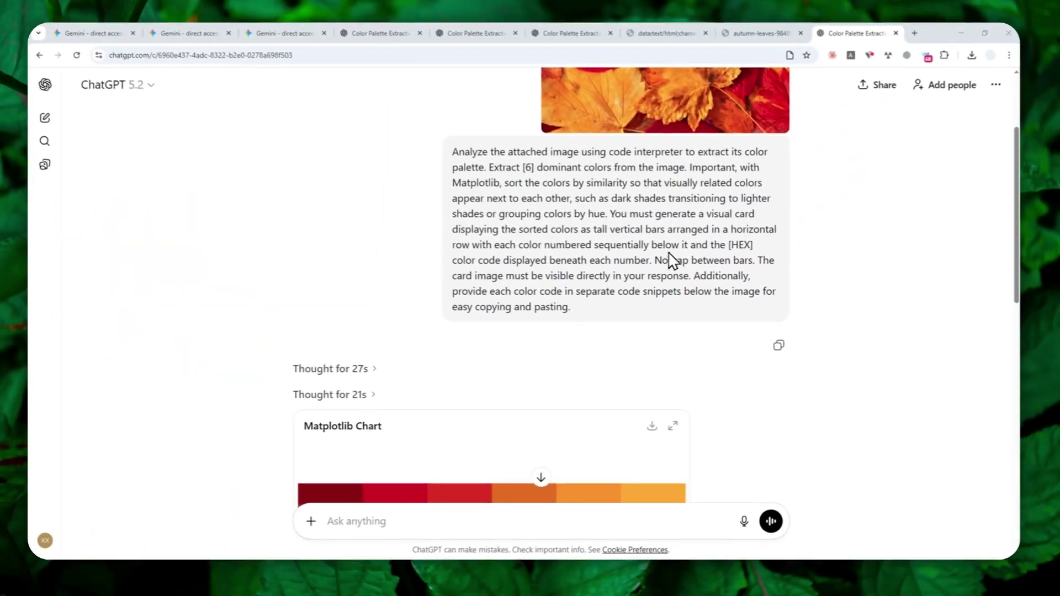
{"action": "scroll", "coordinate": [655, 265], "scroll_direction": "down", "scroll_amount": 3}
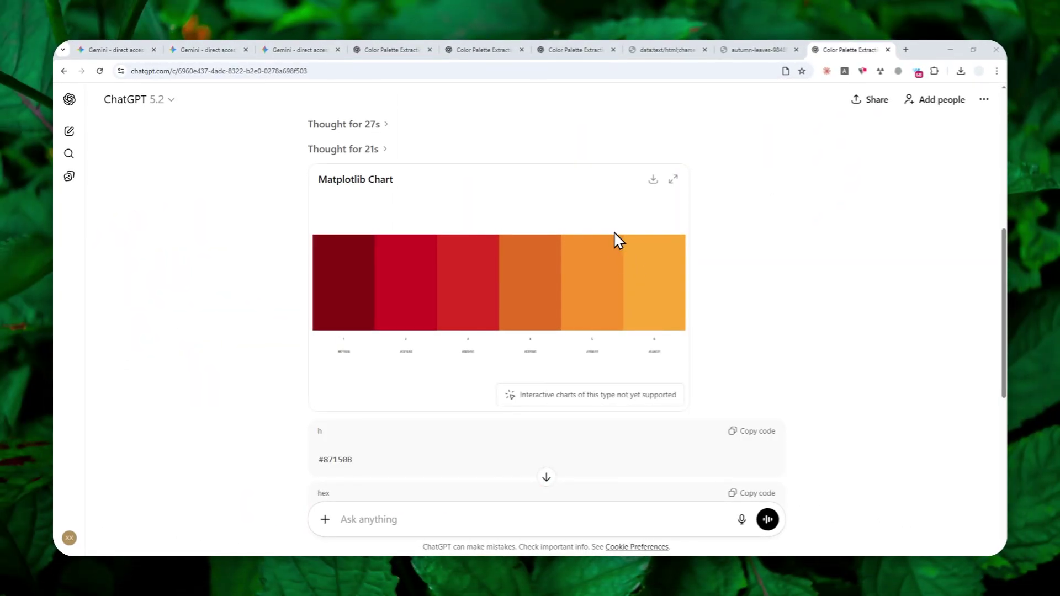
{"action": "scroll", "coordinate": [602, 361], "scroll_direction": "down", "scroll_amount": 3}
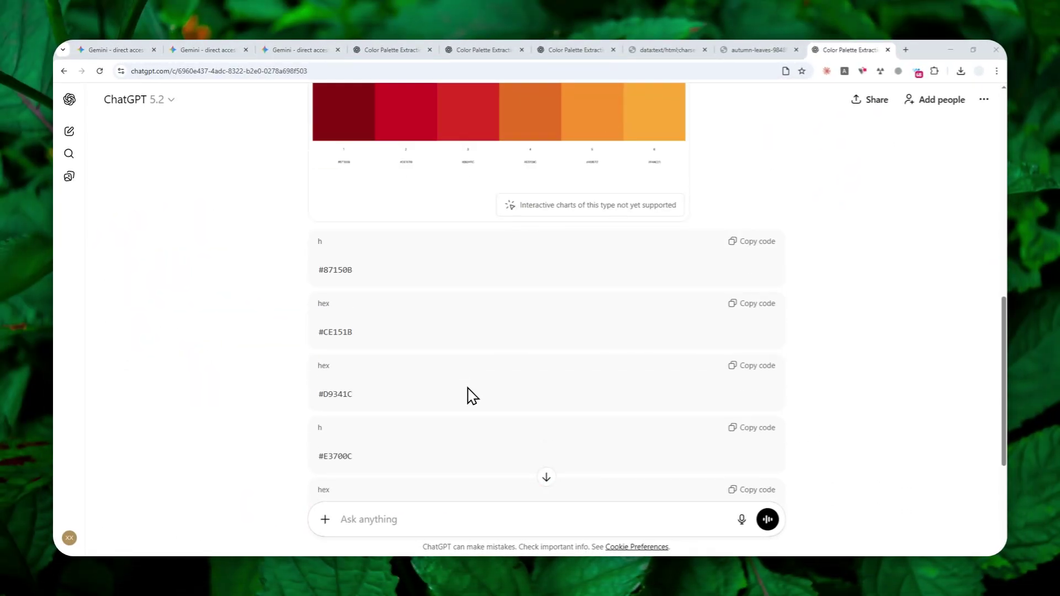
{"action": "scroll", "coordinate": [360, 335], "scroll_direction": "down", "scroll_amount": 2}
{"action": "scroll", "coordinate": [415, 331], "scroll_direction": "down", "scroll_amount": 1}
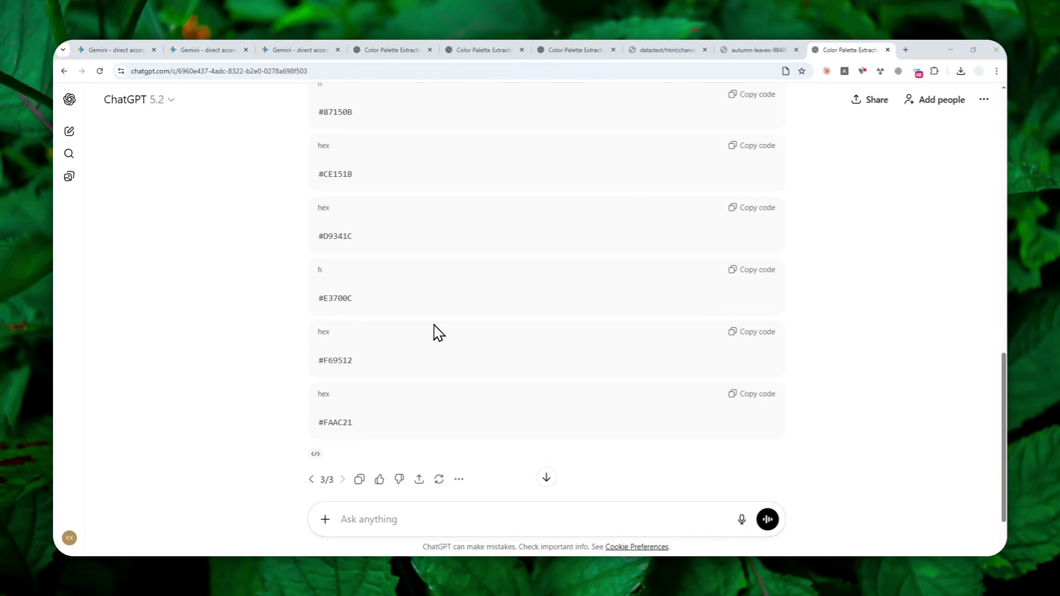
{"action": "scroll", "coordinate": [476, 311], "scroll_direction": "up", "scroll_amount": 3}
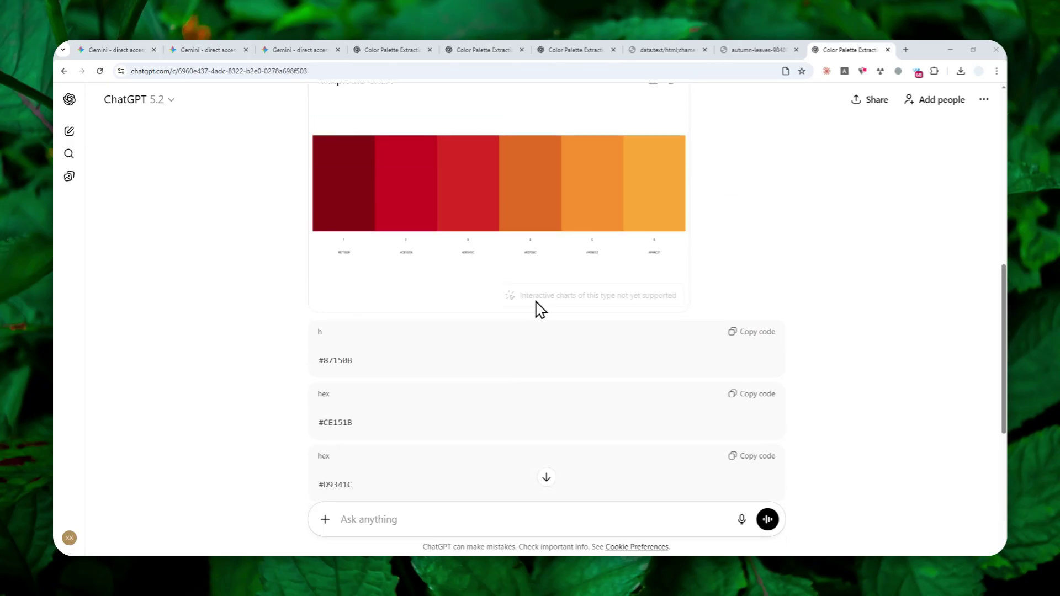
{"action": "scroll", "coordinate": [547, 298], "scroll_direction": "up", "scroll_amount": 1}
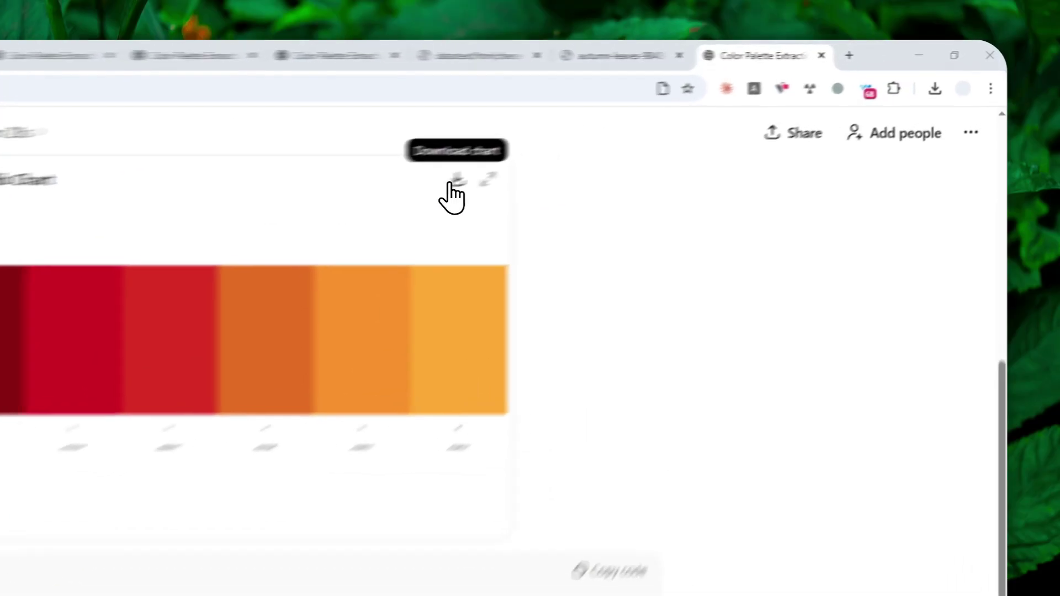
Step: Download the autumn palette chart image (#87150B to #FAAC21), then go back to the conversation
{"action": "left_click", "coordinate": [653, 130]}
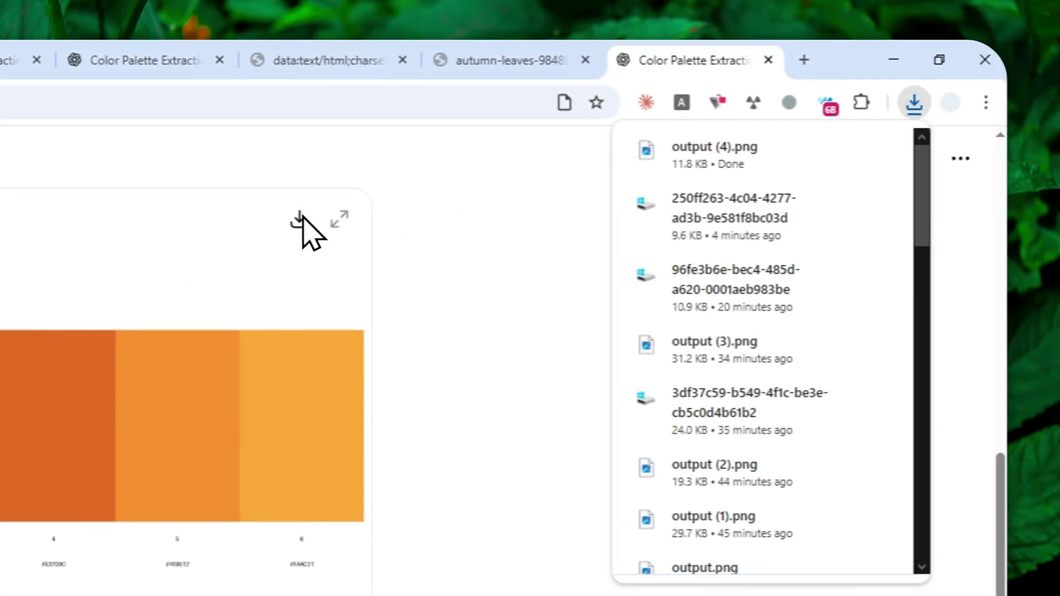
{"action": "left_click_drag", "start_coordinate": [714, 155], "coordinate": [853, 53]}
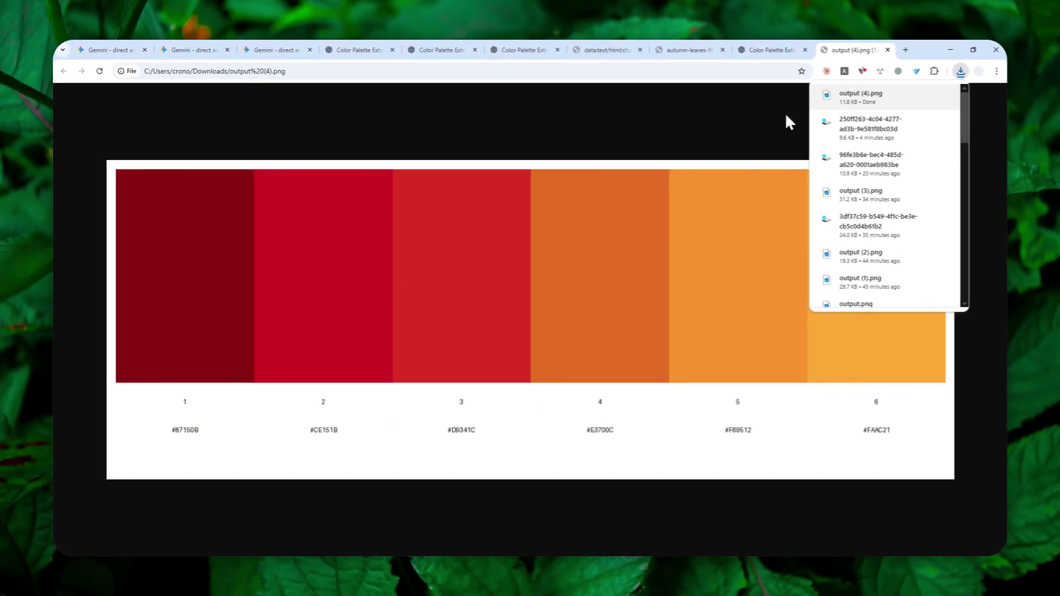
{"action": "left_click", "coordinate": [772, 49]}
{"action": "scroll", "coordinate": [646, 286], "scroll_direction": "down", "scroll_amount": 5}
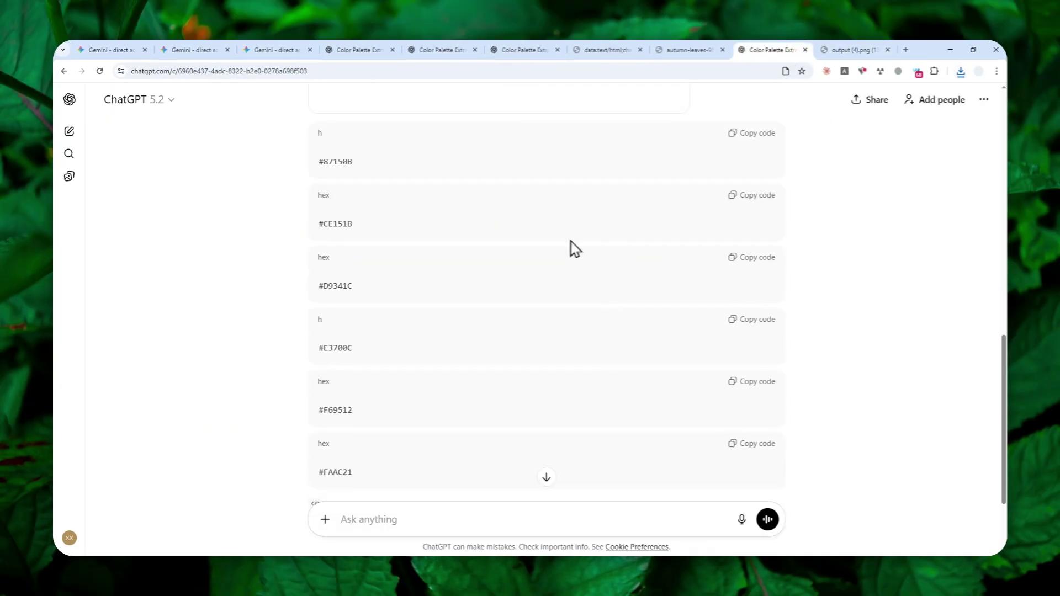
{"action": "scroll", "coordinate": [569, 273], "scroll_direction": "down", "scroll_amount": 3}
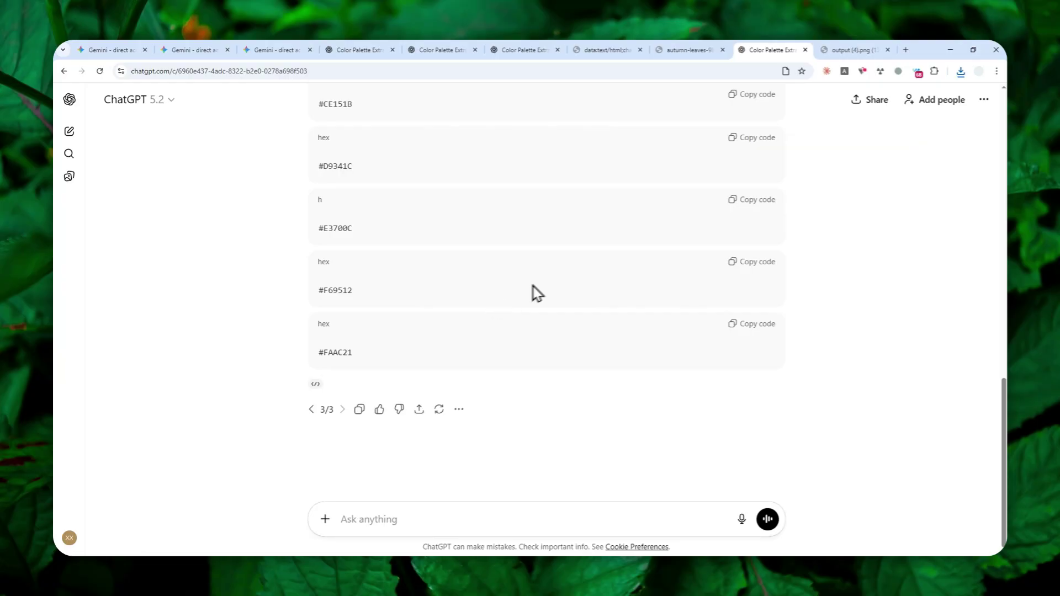
{"action": "scroll", "coordinate": [552, 288], "scroll_direction": "up", "scroll_amount": 5}
{"action": "scroll", "coordinate": [679, 240], "scroll_direction": "up", "scroll_amount": 5}
{"action": "scroll", "coordinate": [734, 243], "scroll_direction": "up", "scroll_amount": 2}
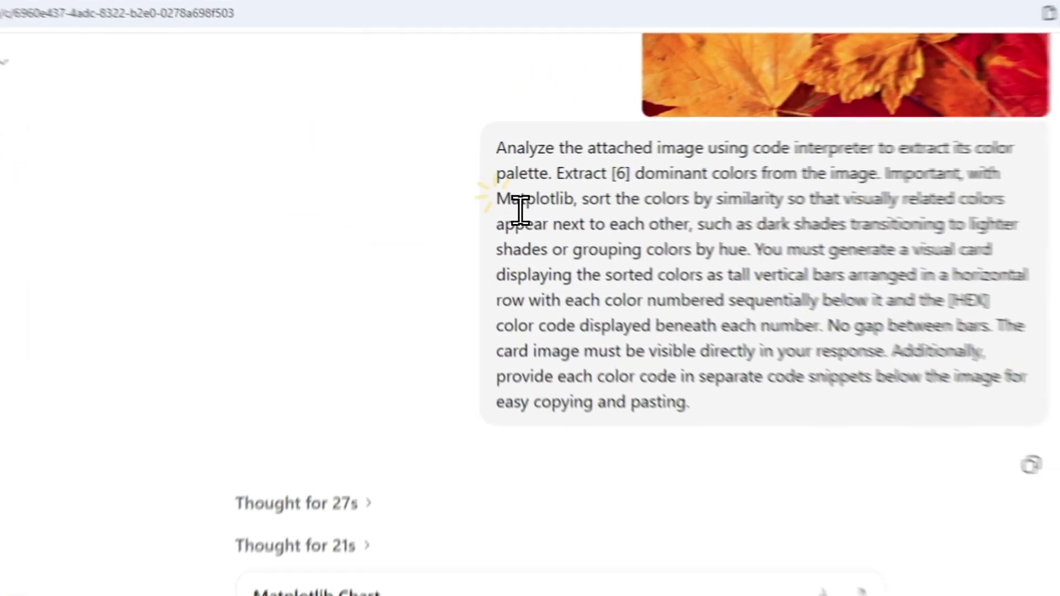
{"action": "double_click", "coordinate": [495, 182]}
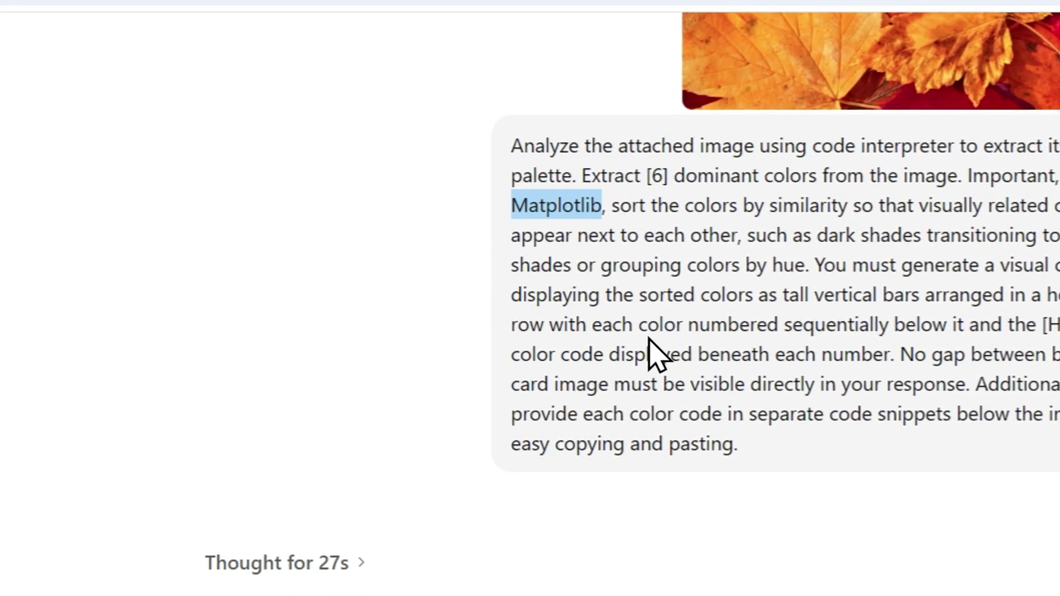
{"action": "scroll", "coordinate": [654, 356], "scroll_direction": "down", "scroll_amount": 3}
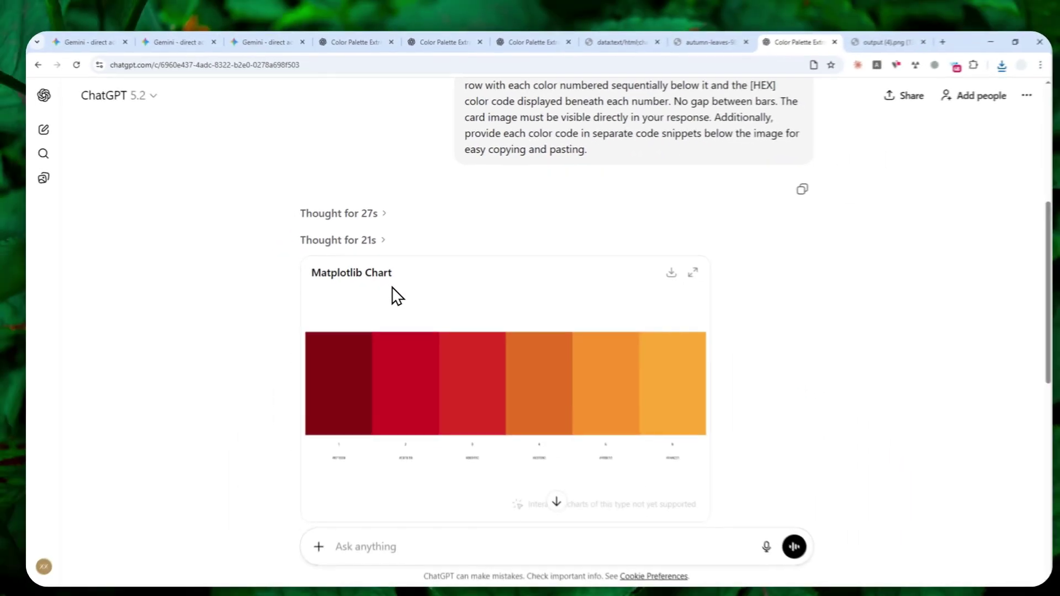
{"action": "scroll", "coordinate": [405, 300], "scroll_direction": "down", "scroll_amount": 8}
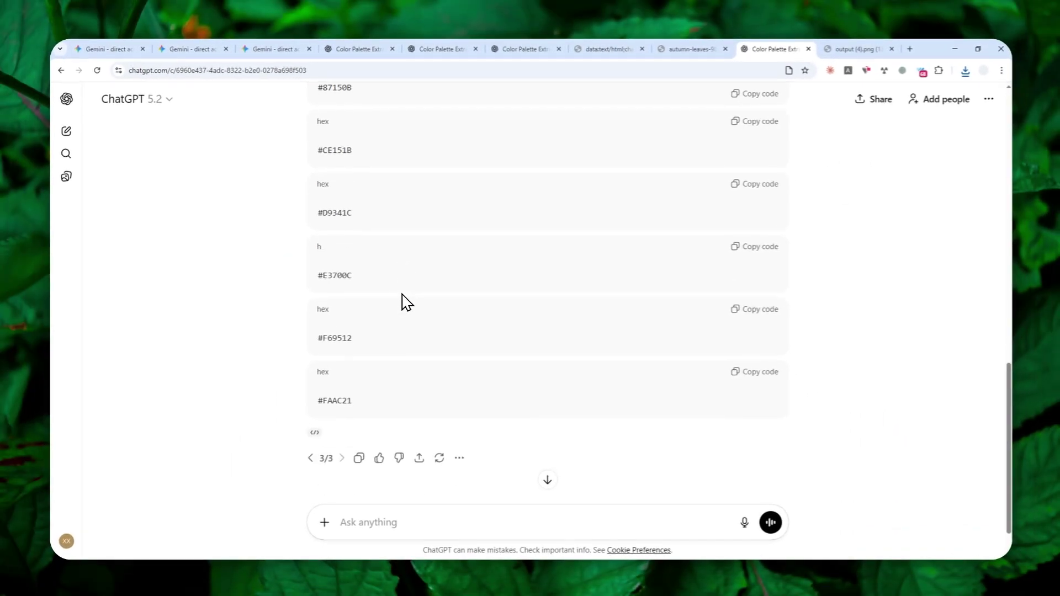
{"action": "scroll", "coordinate": [404, 300], "scroll_direction": "down", "scroll_amount": 1}
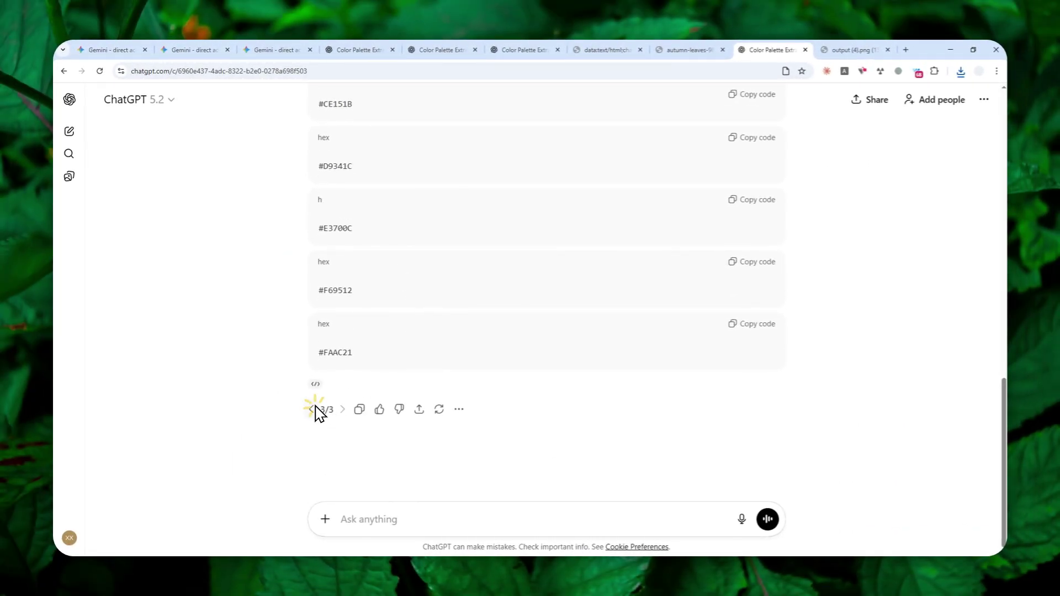
Step: Show the previous reply, save its palette card (#F3890B to #CF5507), open it, and return
{"action": "left_click", "coordinate": [313, 410]}
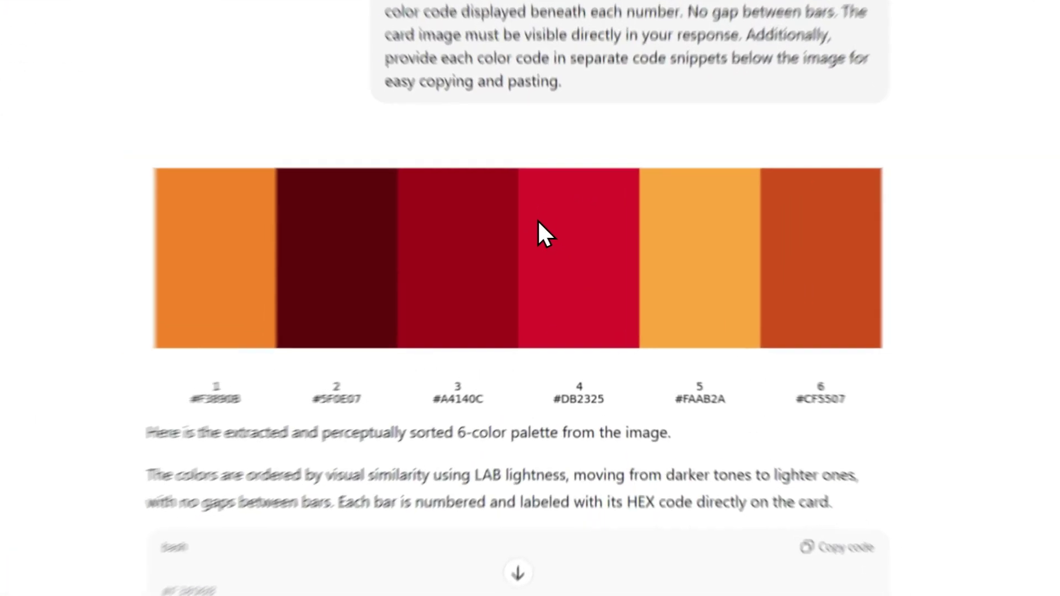
{"action": "right_click", "coordinate": [584, 244]}
{"action": "left_click", "coordinate": [597, 264]}
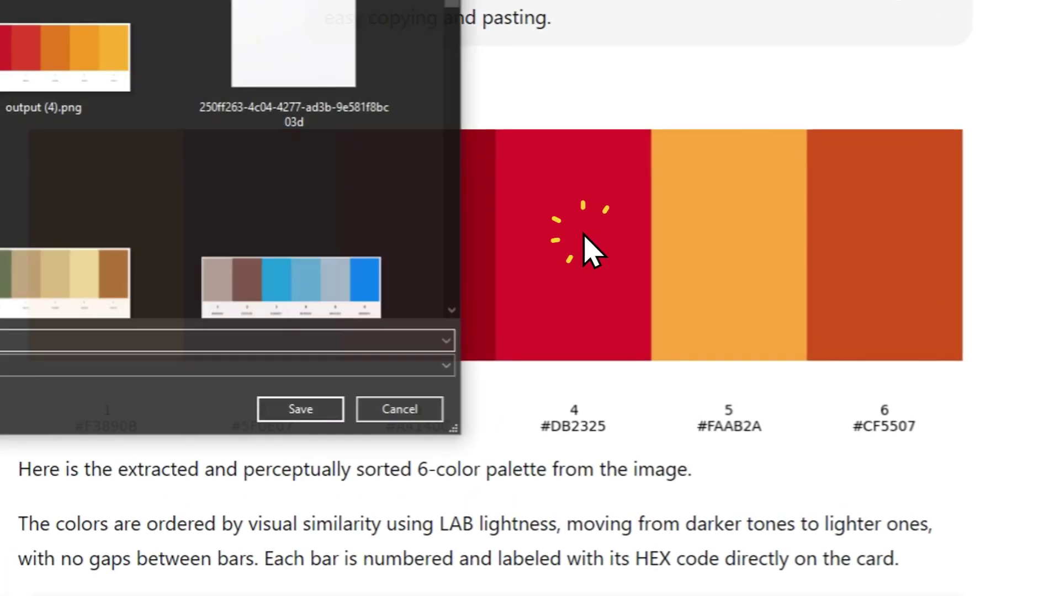
{"action": "left_click", "coordinate": [302, 410]}
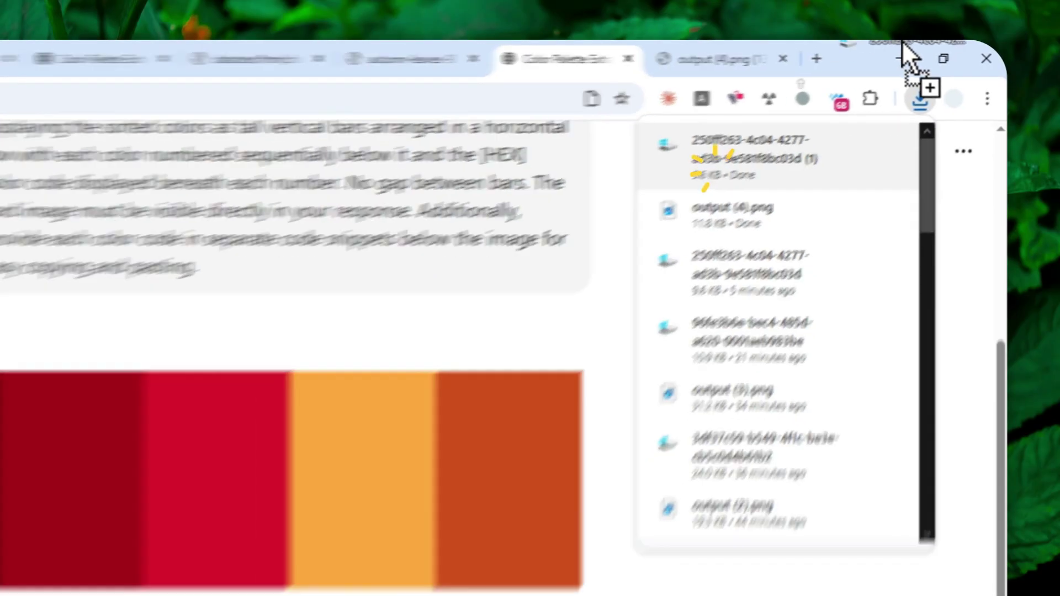
{"action": "left_click", "coordinate": [903, 40]}
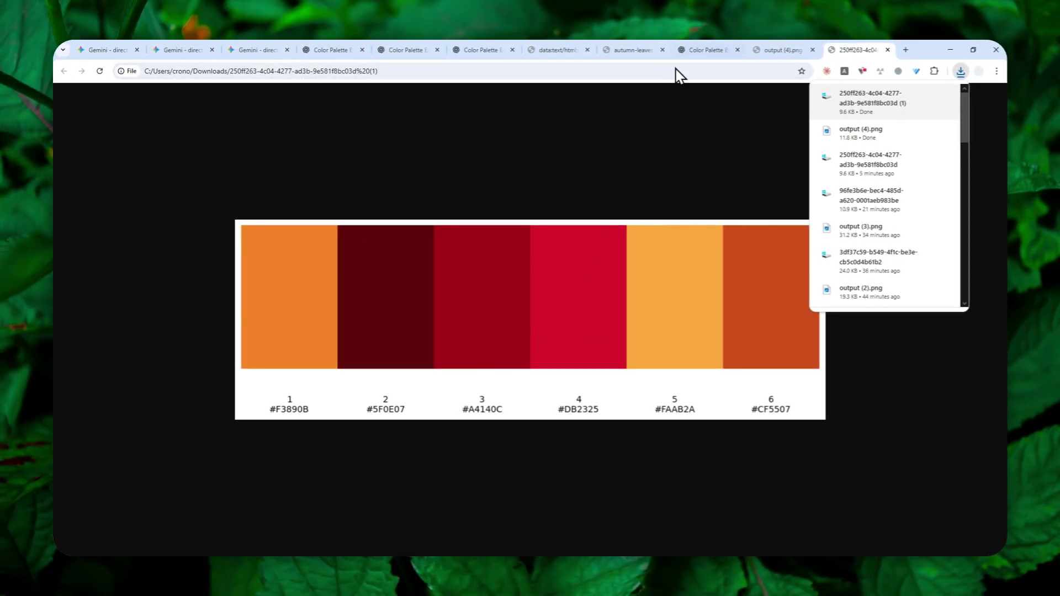
{"action": "left_click", "coordinate": [704, 50]}
{"action": "scroll", "coordinate": [622, 319], "scroll_direction": "down", "scroll_amount": 5}
{"action": "scroll", "coordinate": [530, 431], "scroll_direction": "down", "scroll_amount": 3}
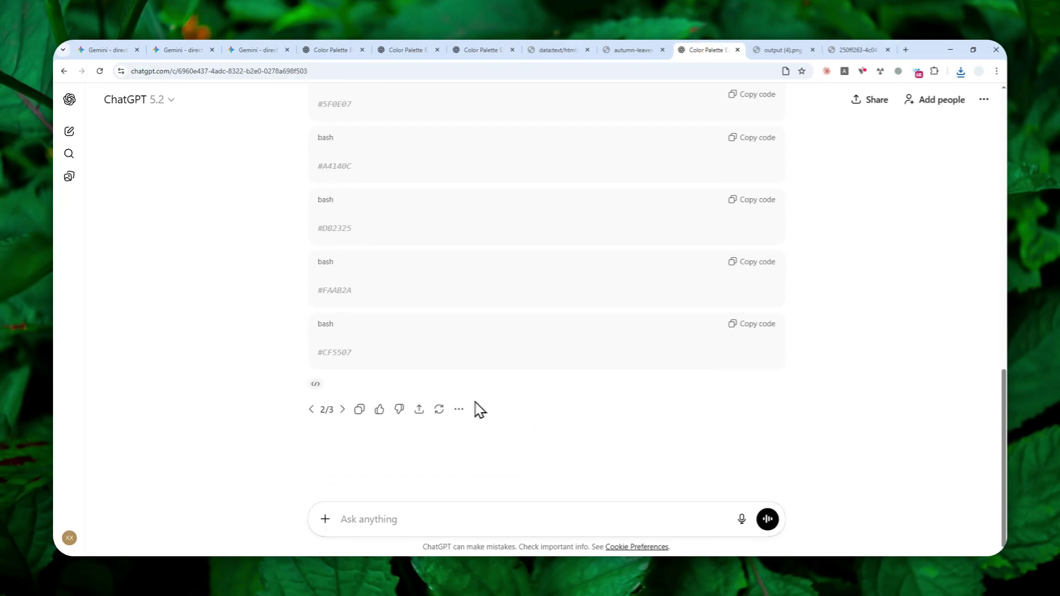
Step: Read reply 1/3's timeout explanation, browse regenerate options, then page forward to reply 3/3's chart
{"action": "left_click", "coordinate": [315, 409]}
{"action": "scroll", "coordinate": [415, 331], "scroll_direction": "up", "scroll_amount": 5}
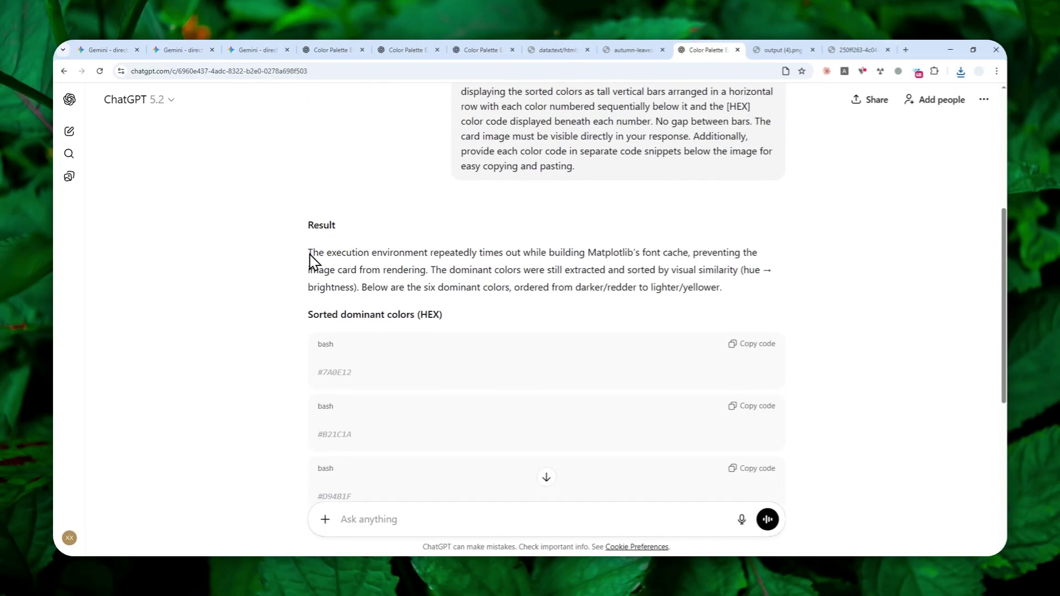
{"action": "left_click", "coordinate": [510, 255]}
{"action": "scroll", "coordinate": [630, 278], "scroll_direction": "down", "scroll_amount": 5}
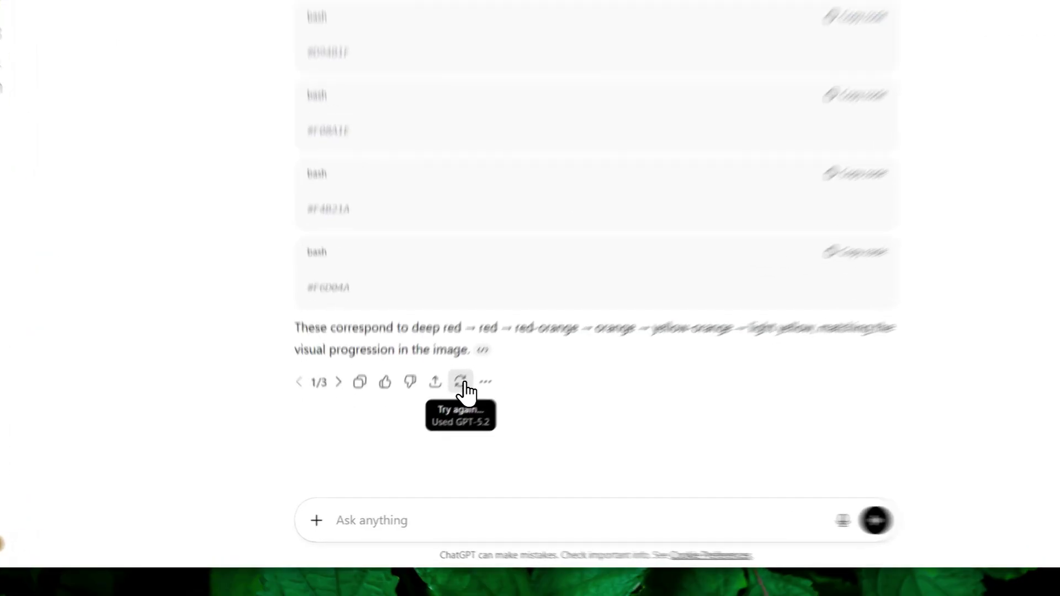
{"action": "left_click", "coordinate": [438, 409]}
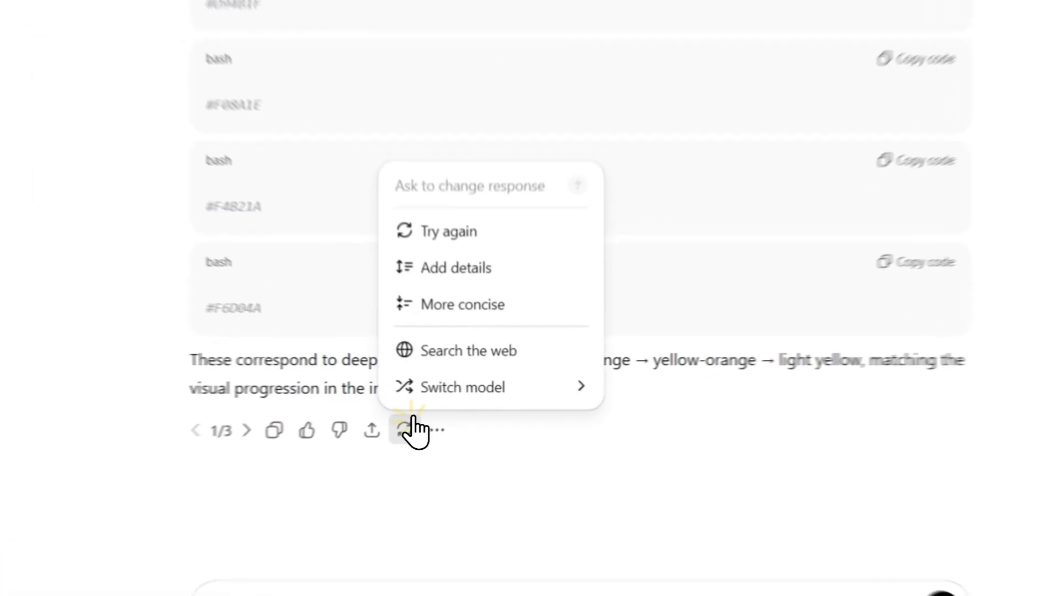
{"action": "scroll", "coordinate": [580, 299], "scroll_direction": "up", "scroll_amount": 10}
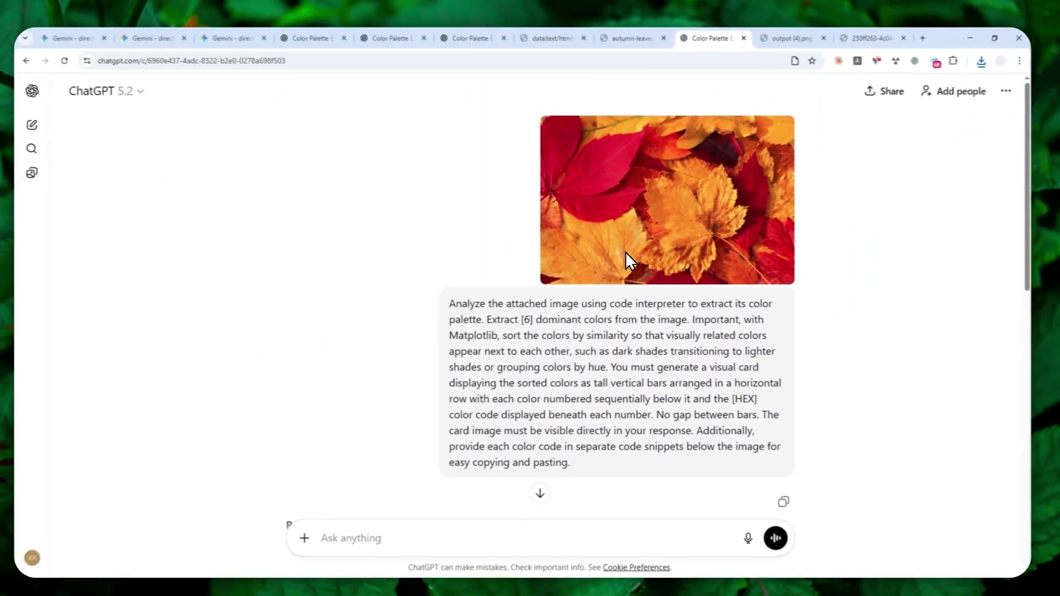
{"action": "scroll", "coordinate": [626, 265], "scroll_direction": "down", "scroll_amount": 10}
{"action": "scroll", "coordinate": [539, 332], "scroll_direction": "down", "scroll_amount": 10}
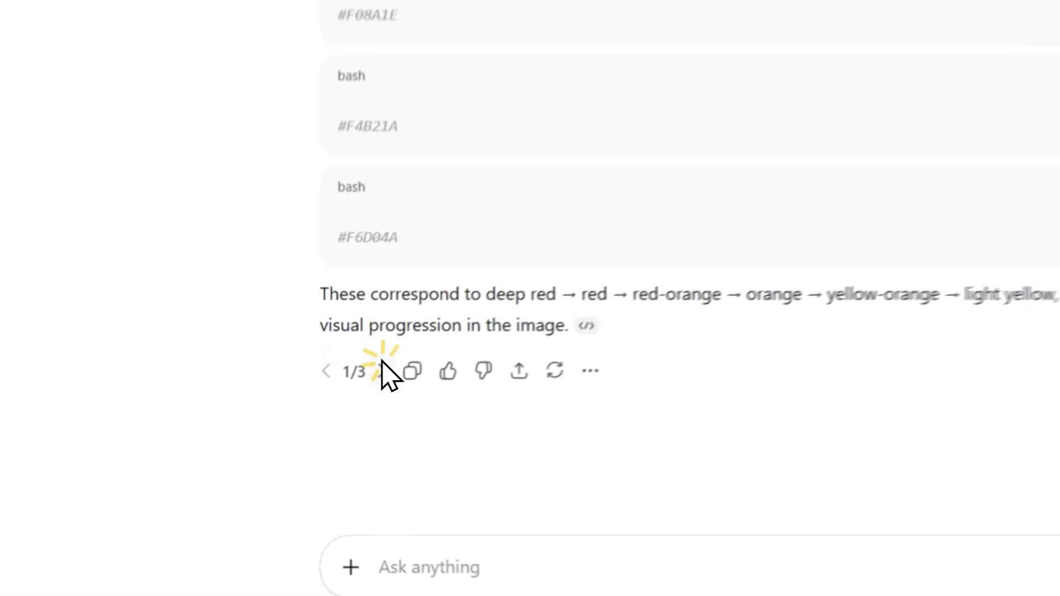
{"action": "left_click", "coordinate": [342, 410]}
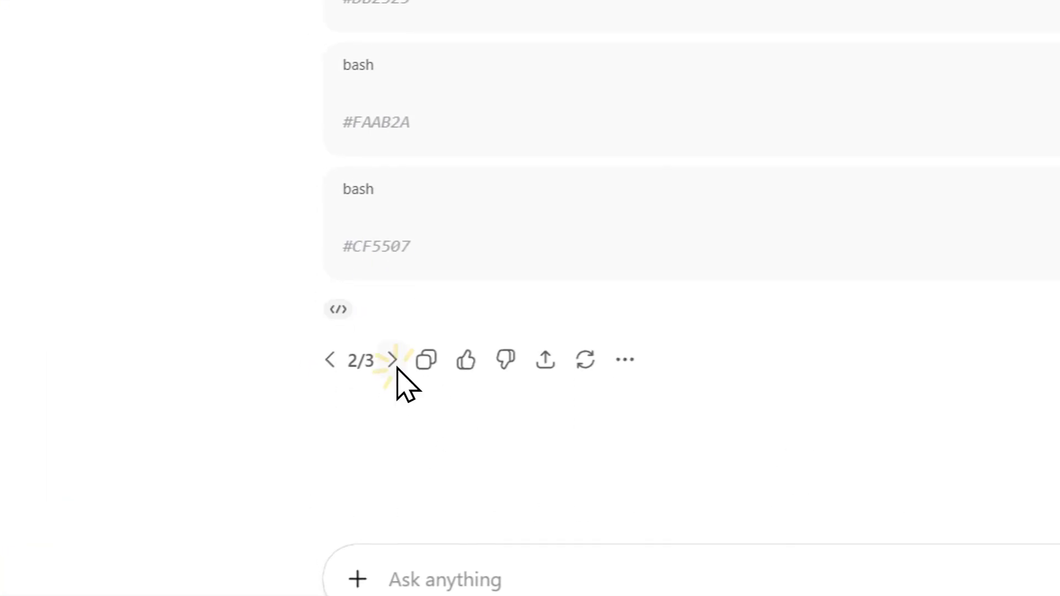
{"action": "left_click", "coordinate": [392, 359]}
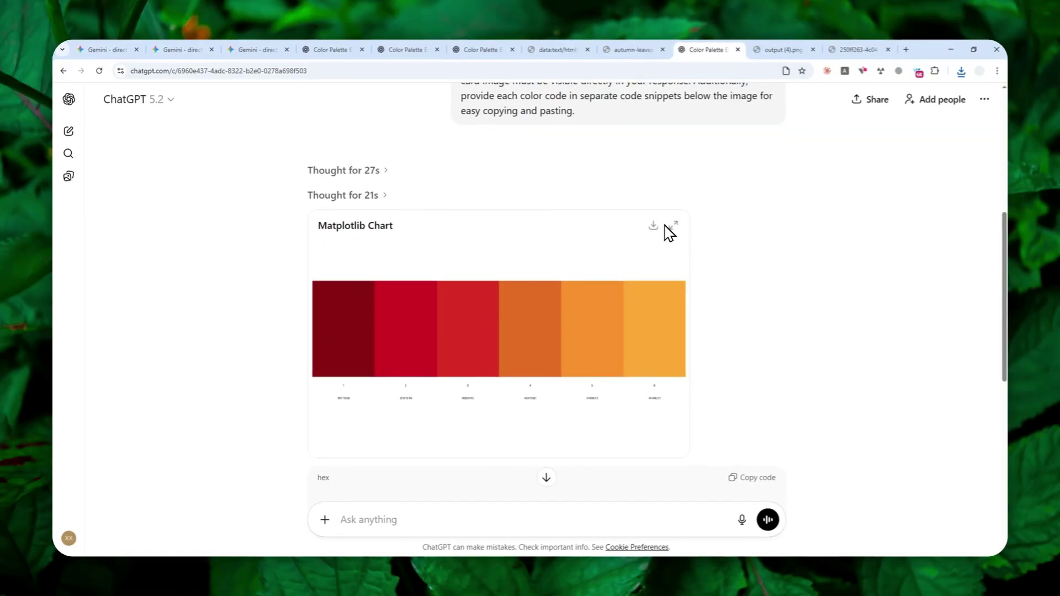
Step: Pass through the prompt-text tab and shared Gemini pages to reach the green iPhone palette comparison
{"action": "left_click", "coordinate": [557, 47]}
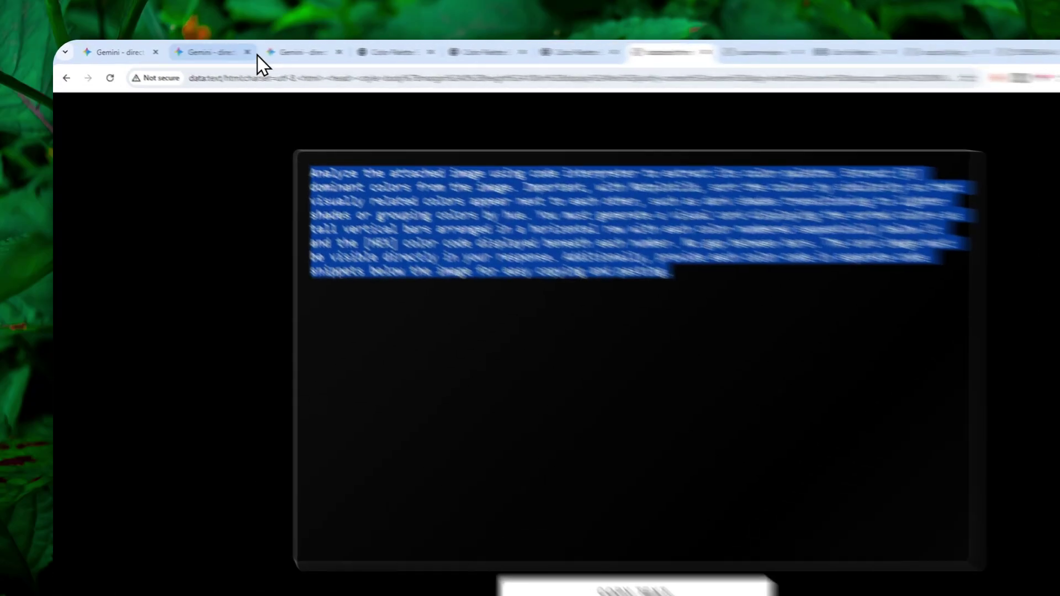
{"action": "left_click", "coordinate": [183, 50]}
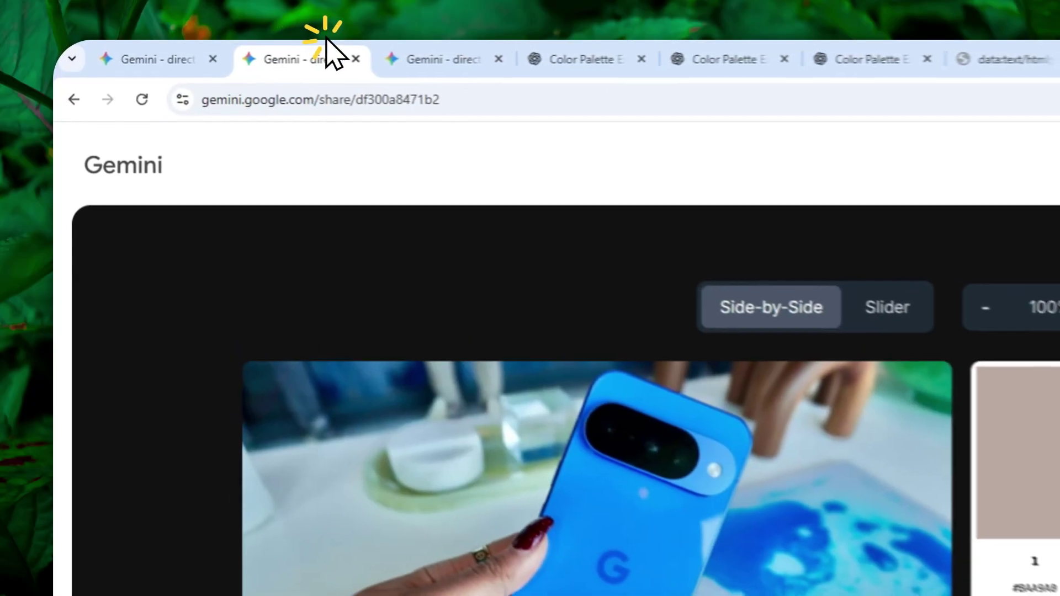
{"action": "left_click", "coordinate": [165, 59]}
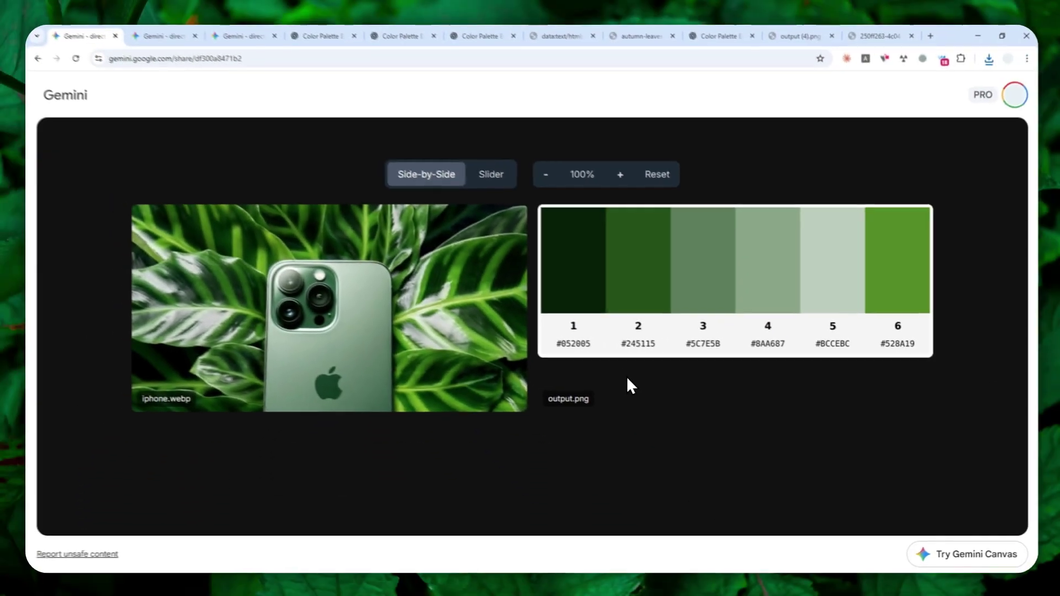